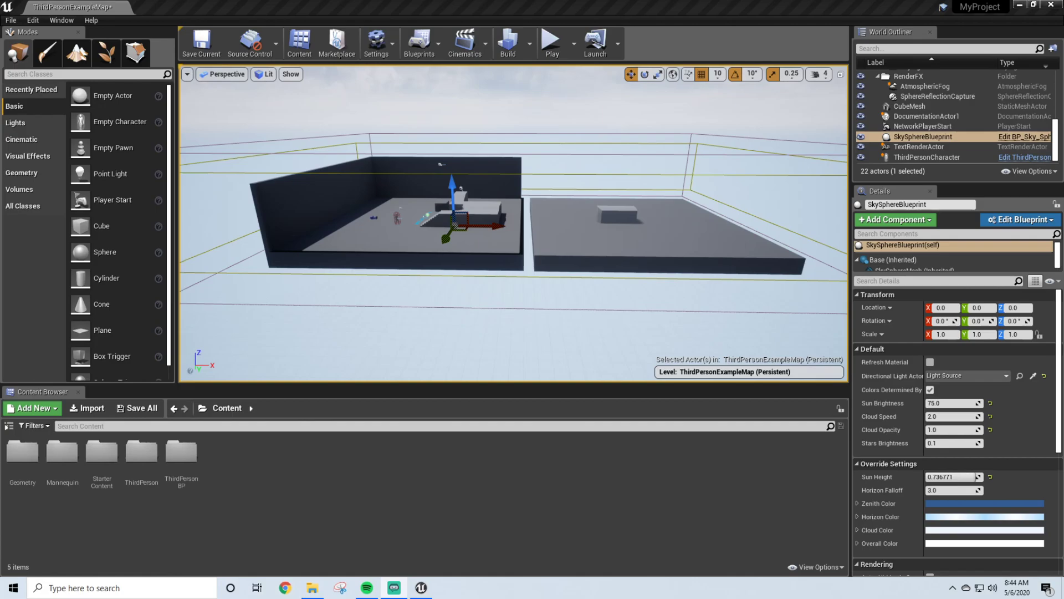
mouse_move(513, 223)
right_mouse_down()
mouse_move(549, 223)
mouse_move(513, 223)
mouse_move(524, 223)
right_mouse_up()
key("s")
key("w")
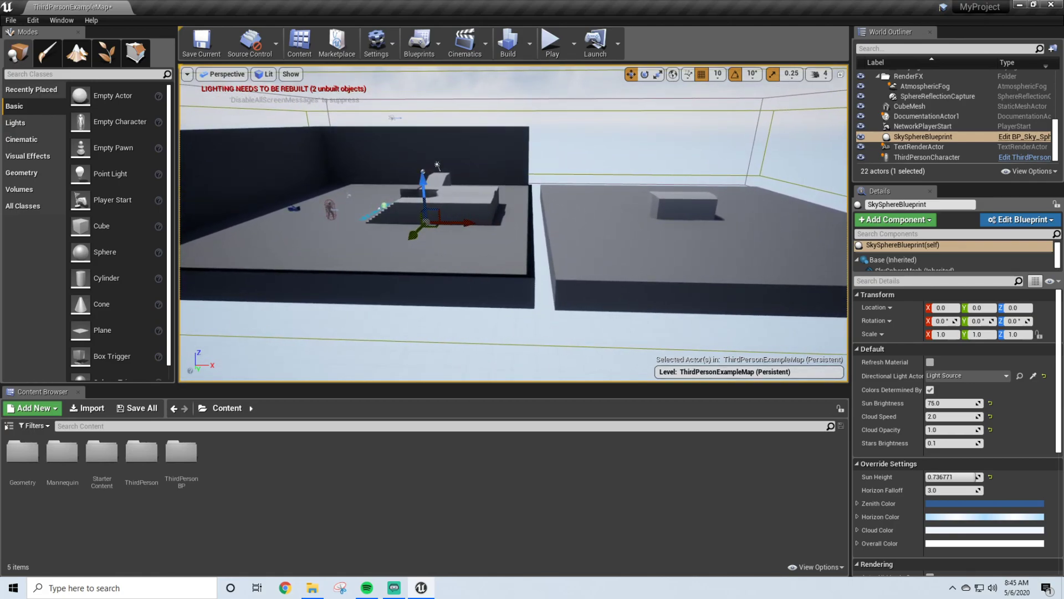
left_click(654, 250)
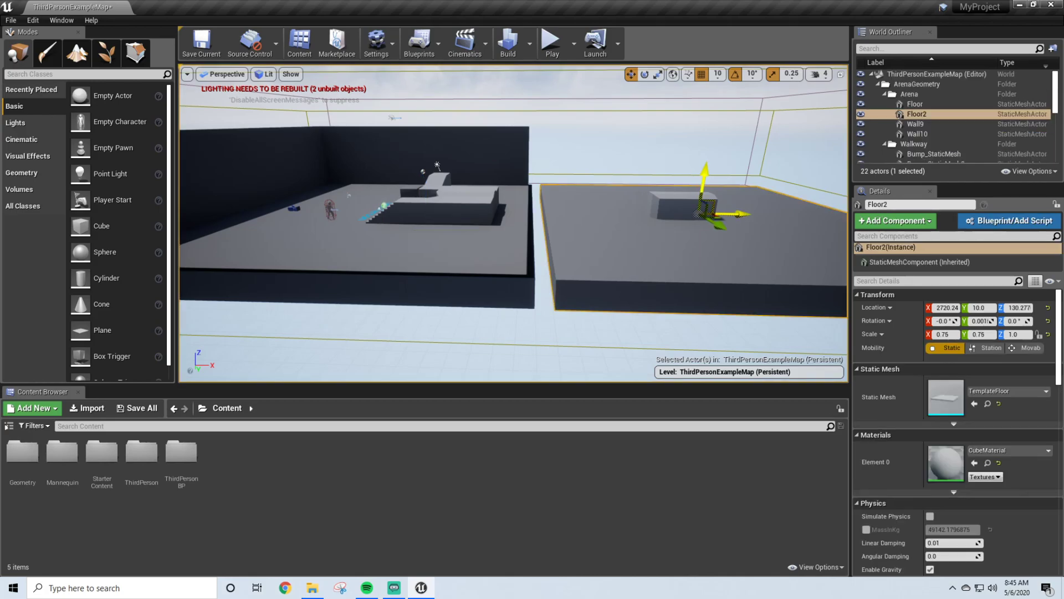
right_click_drag(513, 221, 502, 255)
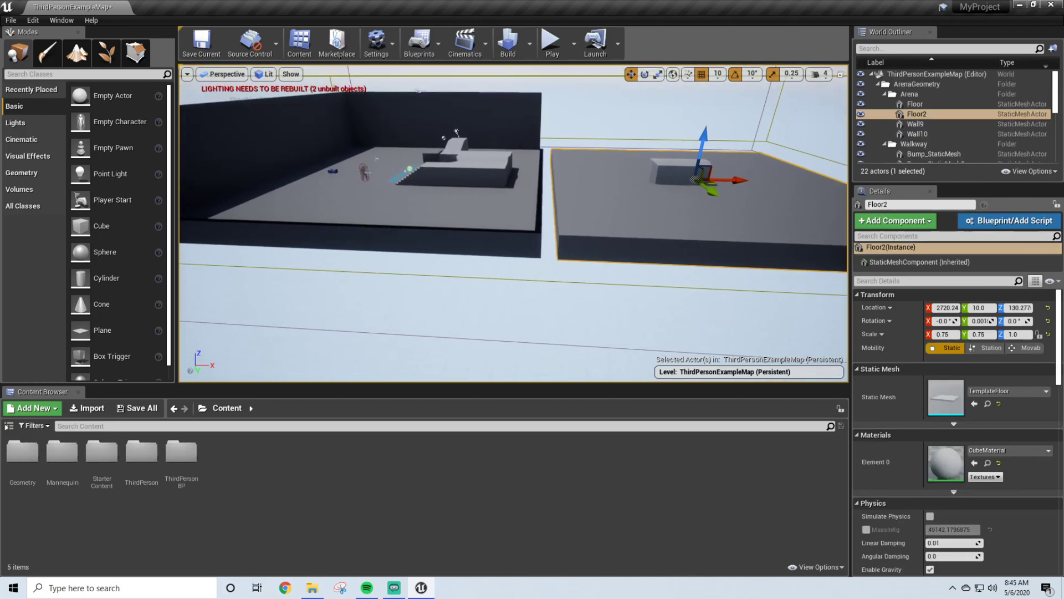
left_click(621, 128)
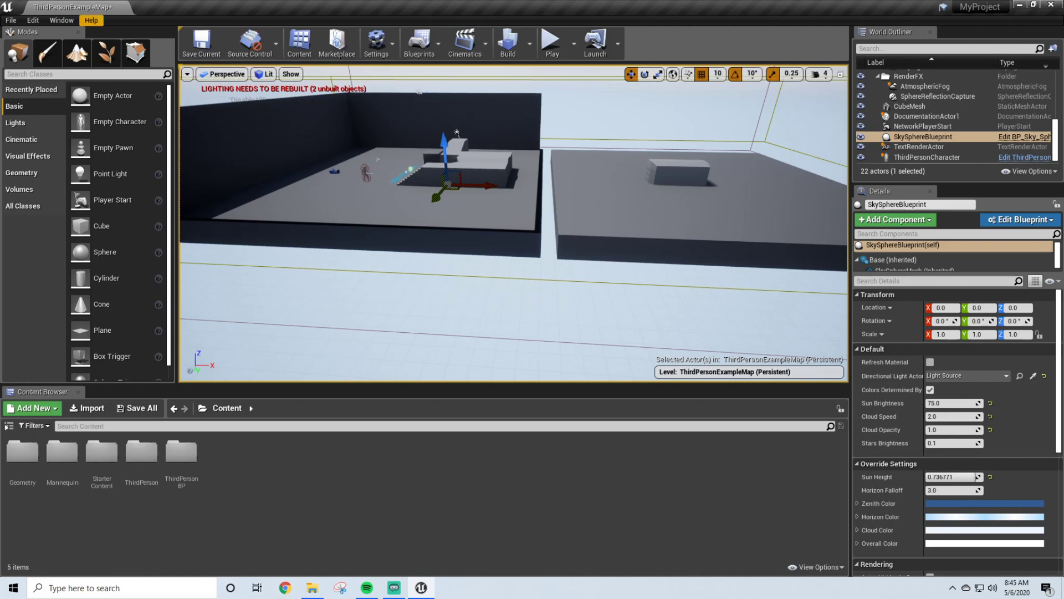
Step: Open the Levels window for managing the project's levels and place it over the viewport
left_click(61, 20)
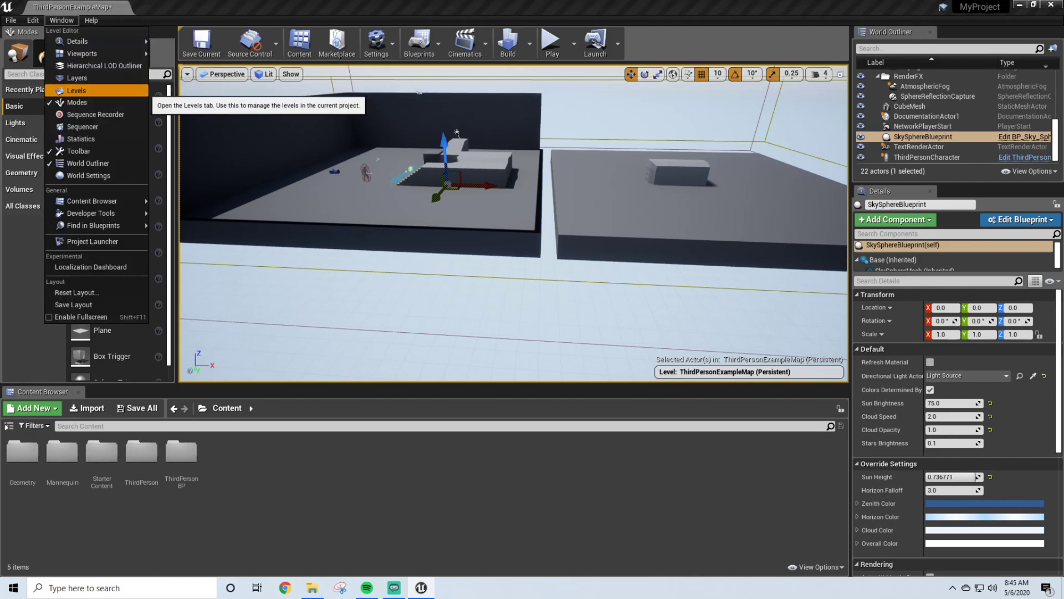
left_click(78, 91)
left_click_drag(312, 99, 275, 86)
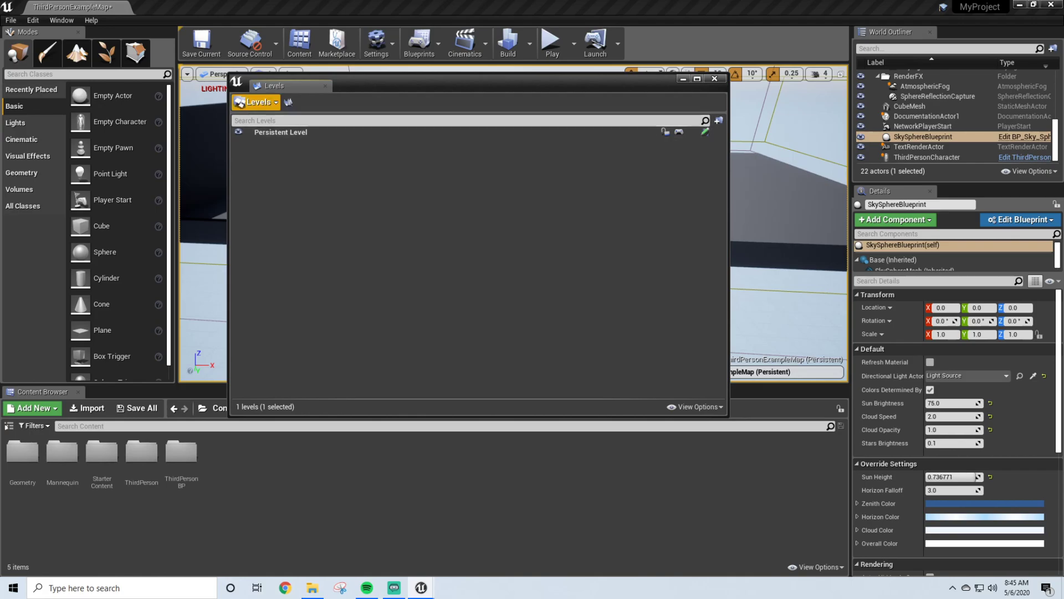
Step: Create a new sublevel from the Empty Level template and save it in the Content folder as Map1
left_click(256, 102)
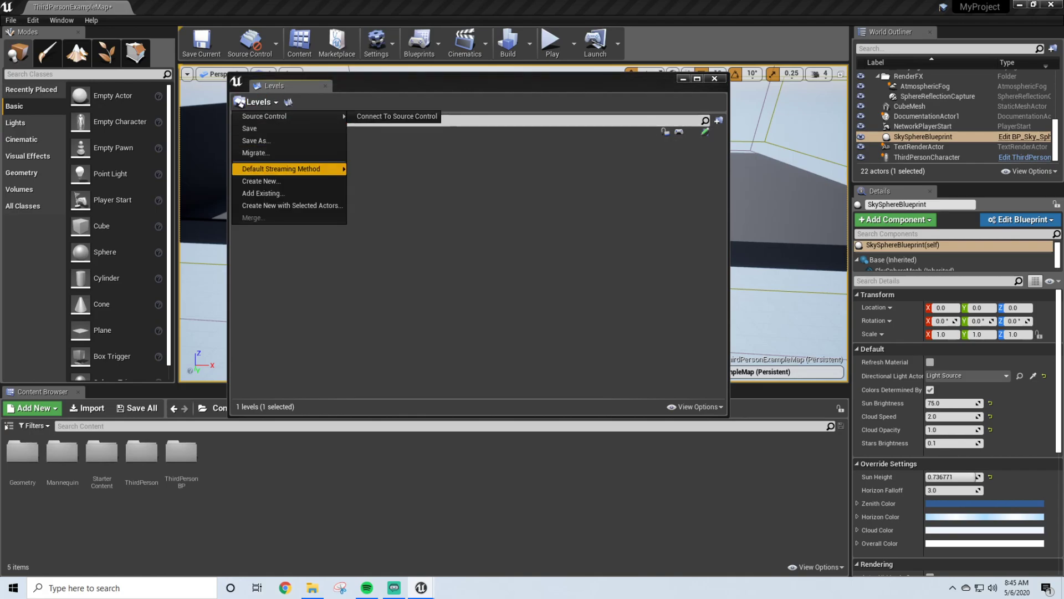
left_click(260, 181)
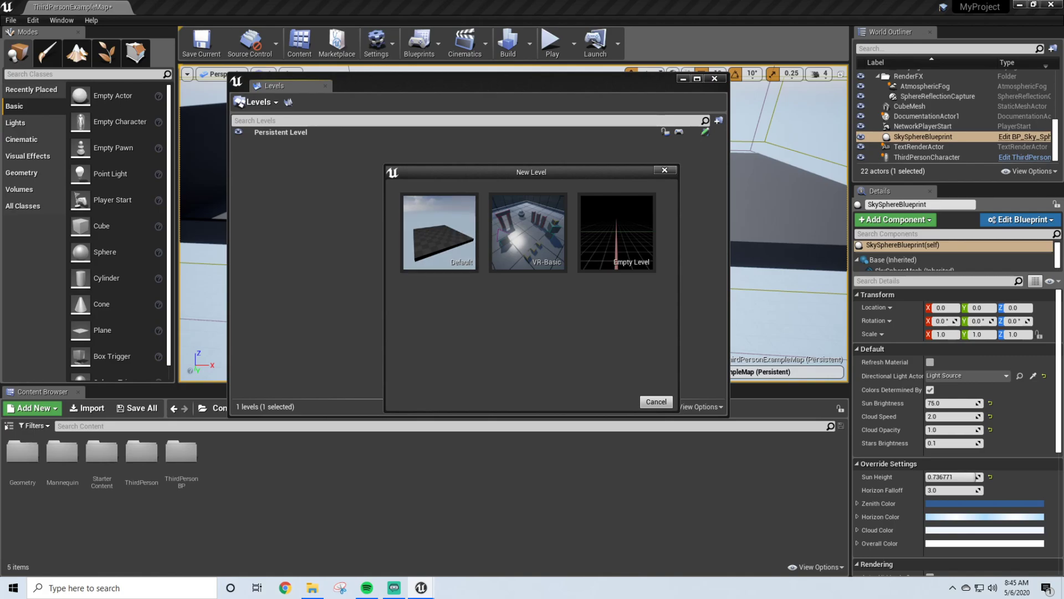
left_click(616, 232)
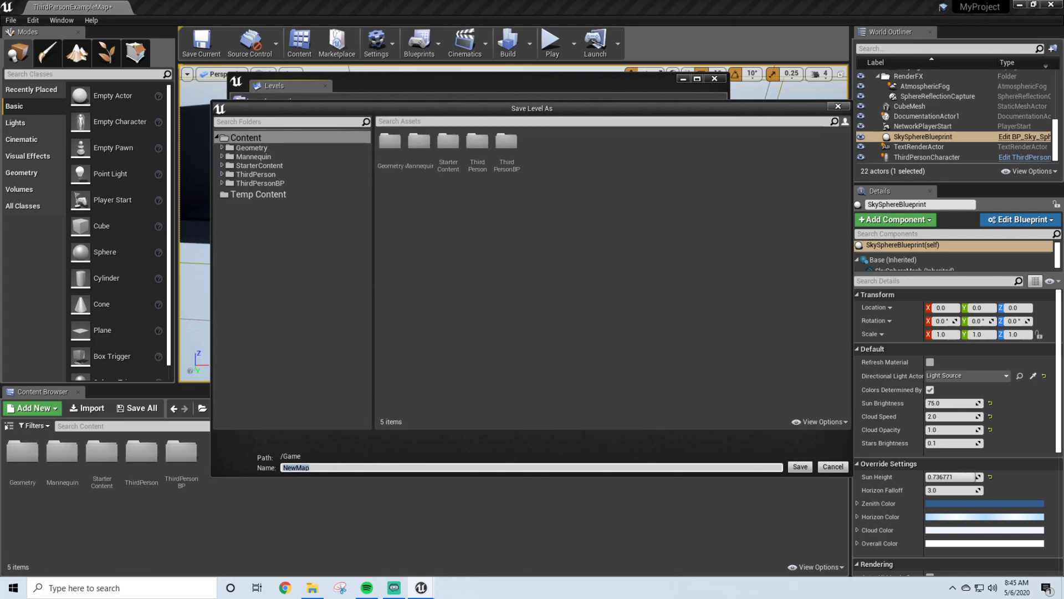
type("Map1")
key("Return")
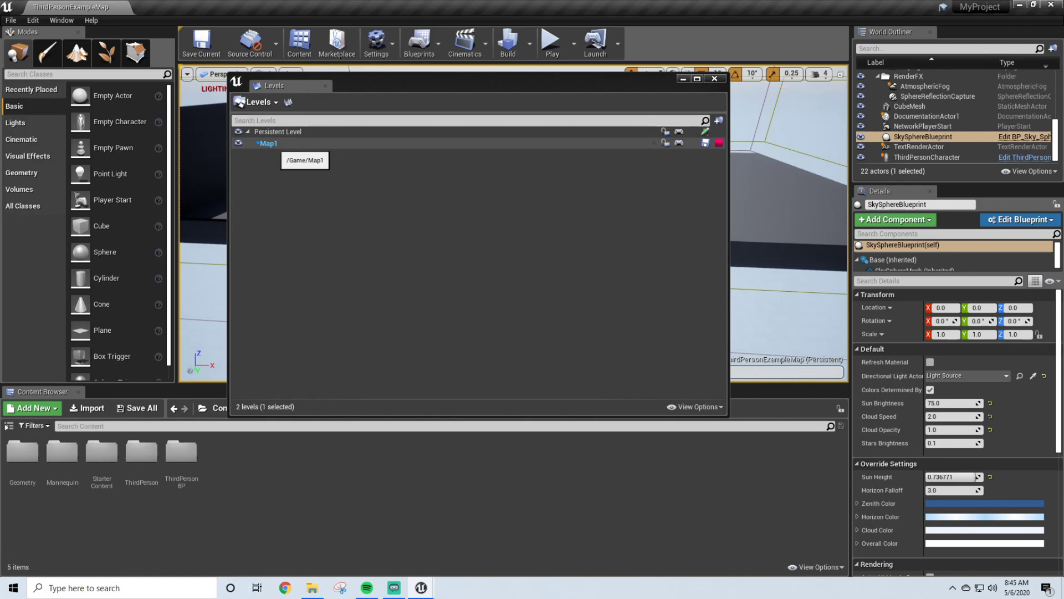
Step: Create a second sublevel from the Empty Level template and save it in the Content folder as Map2
left_click(258, 102)
left_click(304, 133)
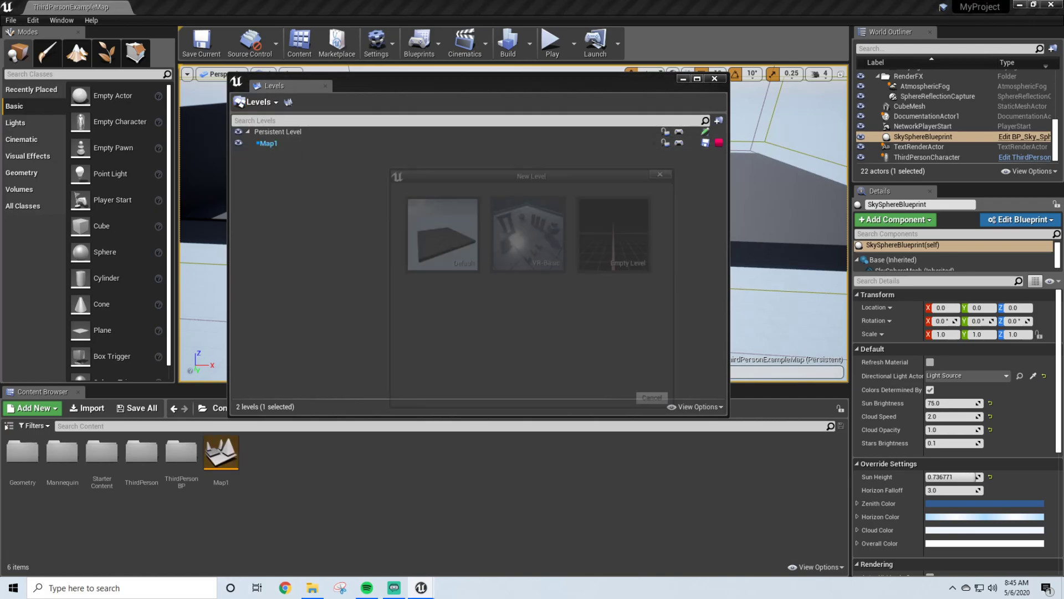
left_click(616, 233)
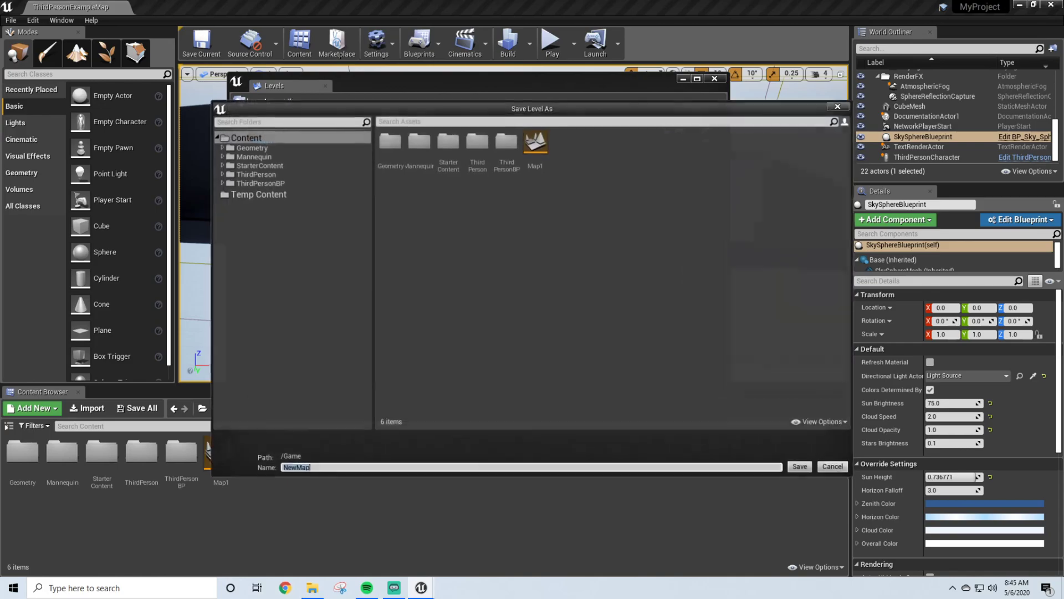
type("Map2")
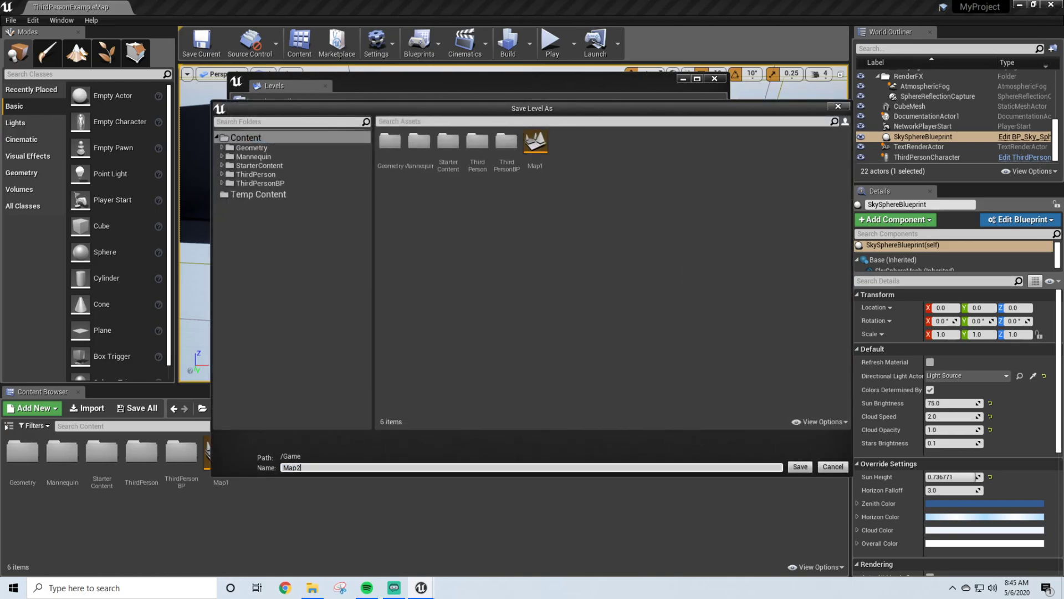
key("Return")
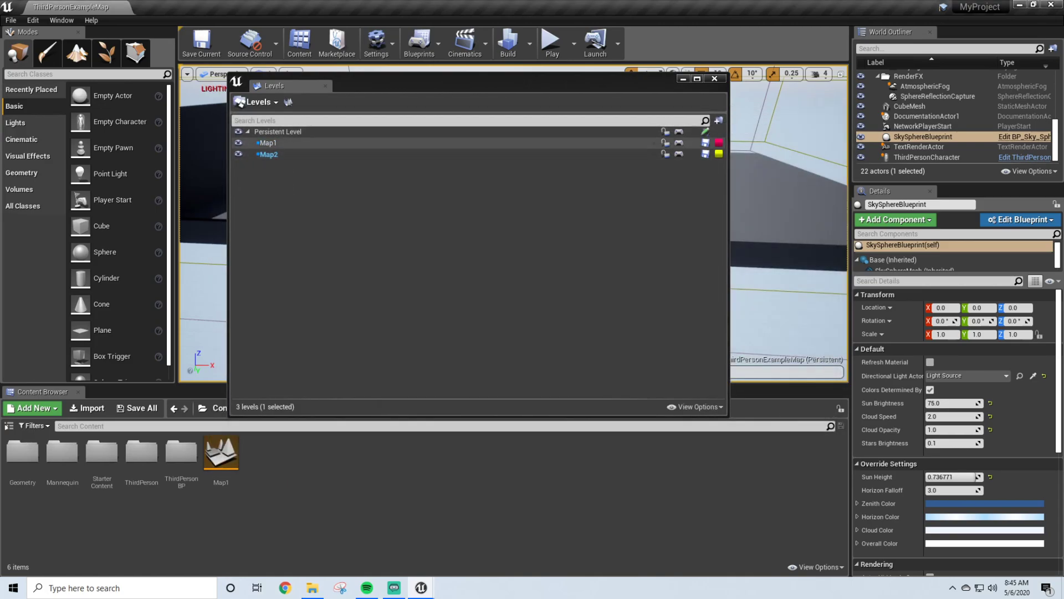
Step: Make Map1 the current level under the Persistent Level
left_click(274, 132)
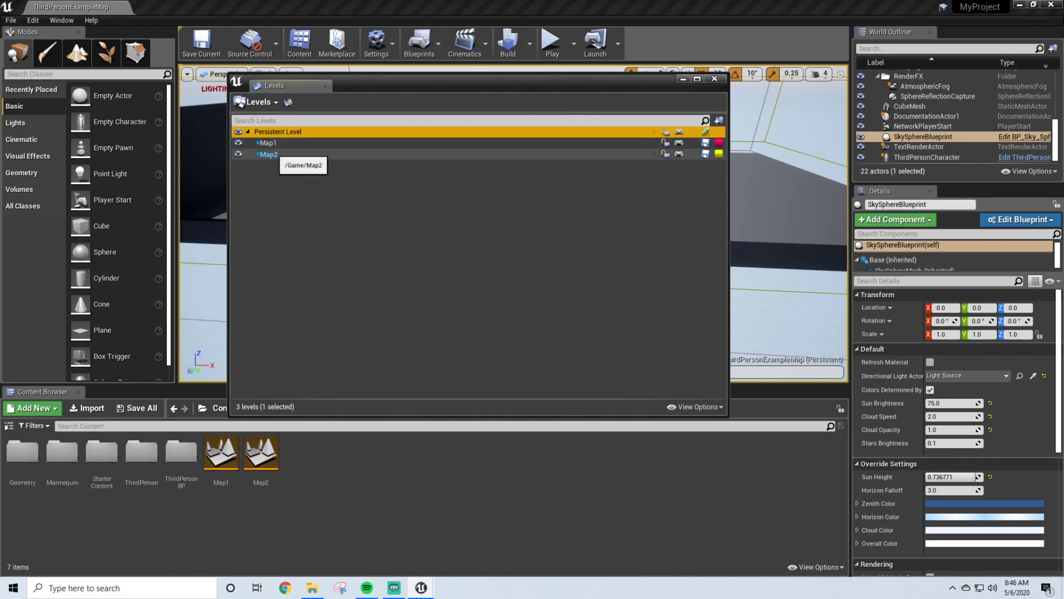
left_click(268, 143)
left_click(268, 143, "ctrl")
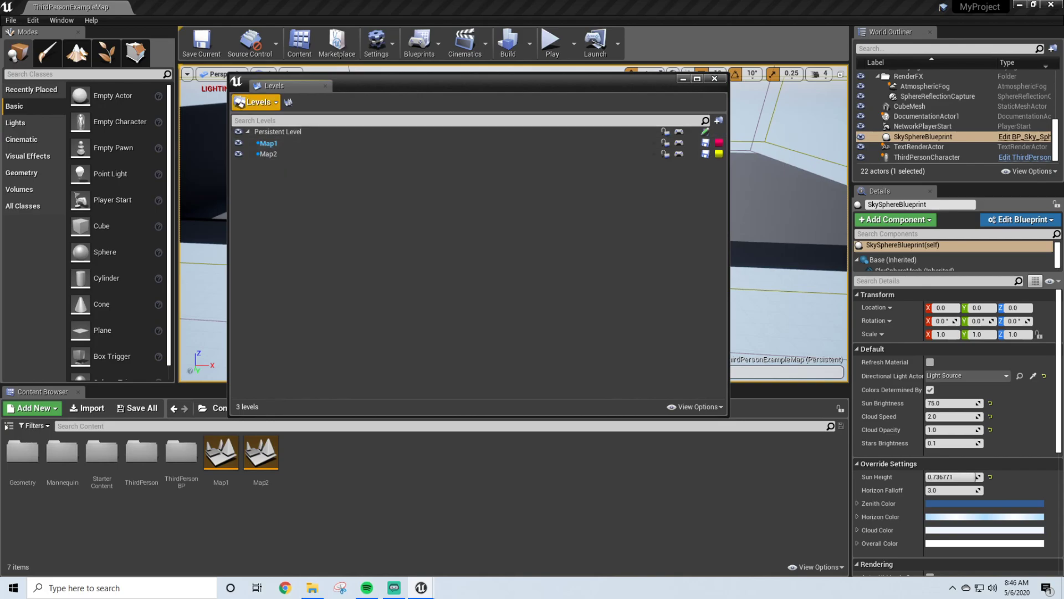
Step: Dock the Levels window alongside the World Outliner and leave the Levels list showing
left_click_drag(275, 86, 798, 222)
left_click_drag(559, 72, 963, 33)
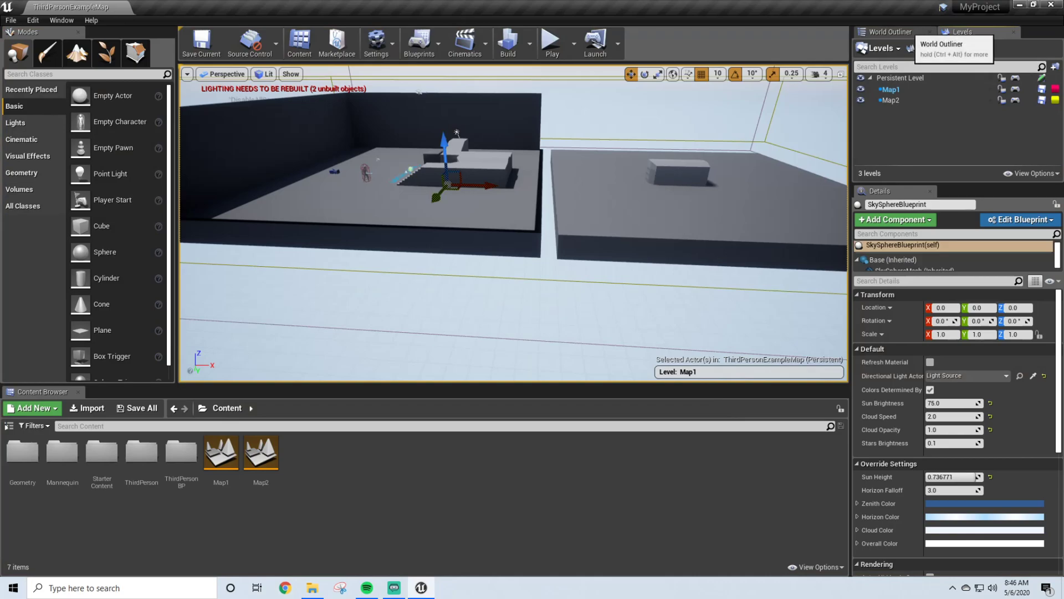
left_click(911, 34)
left_click(971, 32)
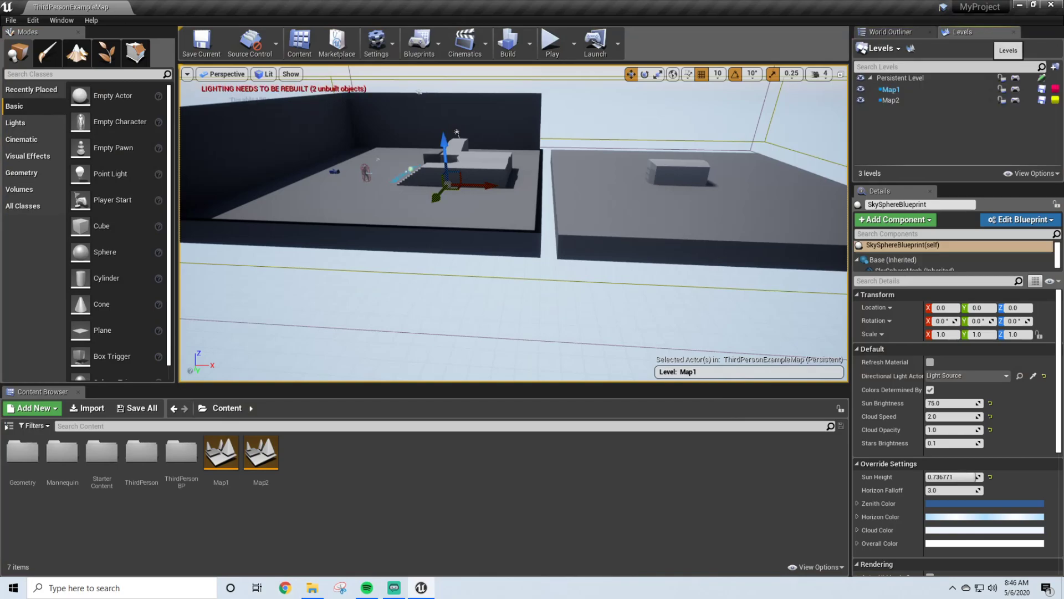
Step: Set the viewport to the Right orthographic view and box-select the walled arena with the actors inside it
right_click_drag(513, 223, 549, 189)
key("w")
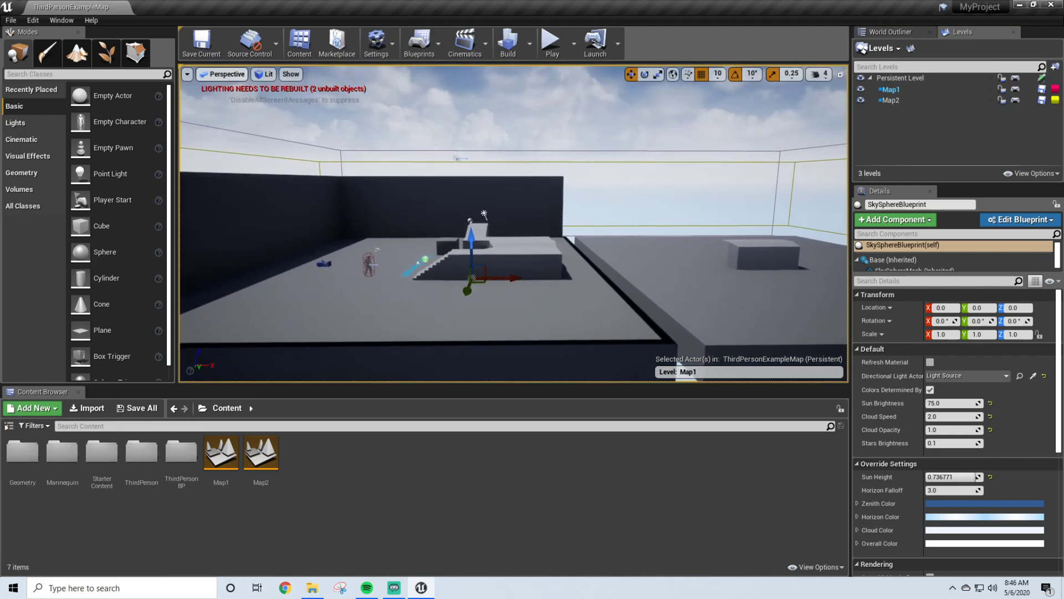
left_click(222, 74)
left_click(226, 149)
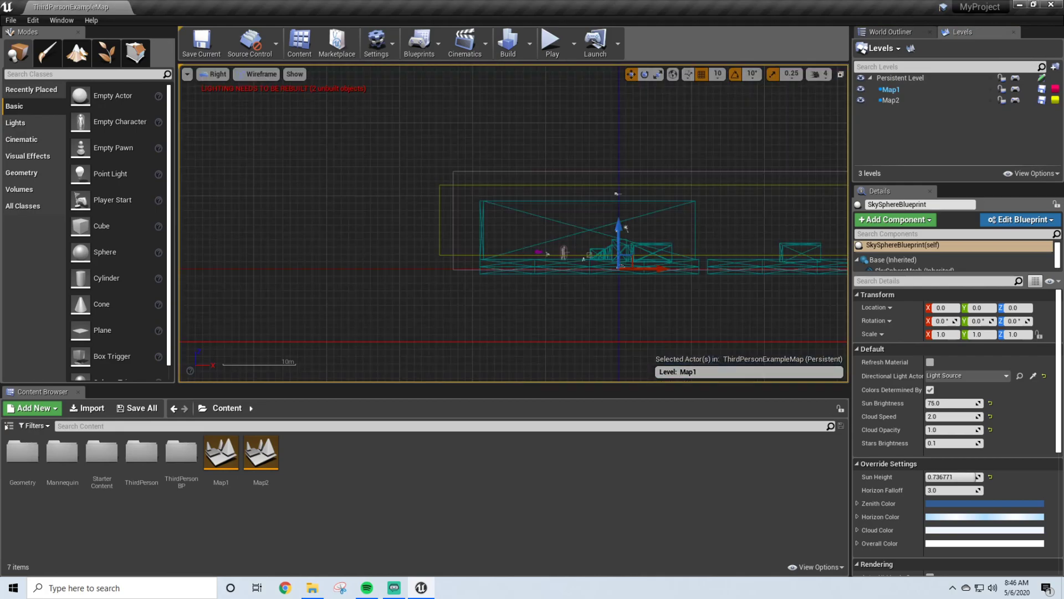
scroll(513, 222, "up", 5)
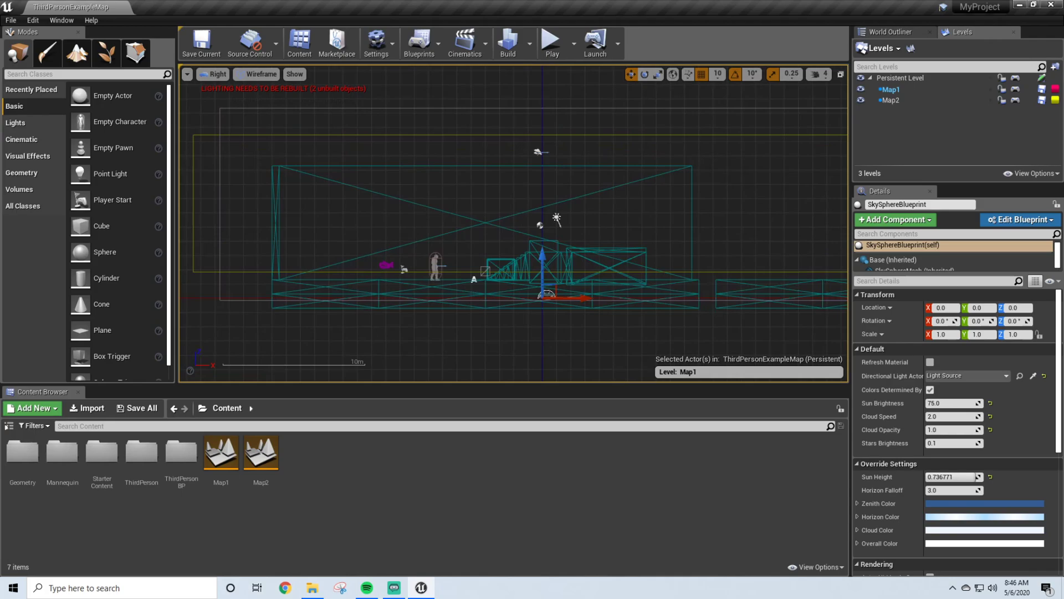
left_click_drag(216, 221, 227, 240)
left_click_drag(227, 241, 657, 381)
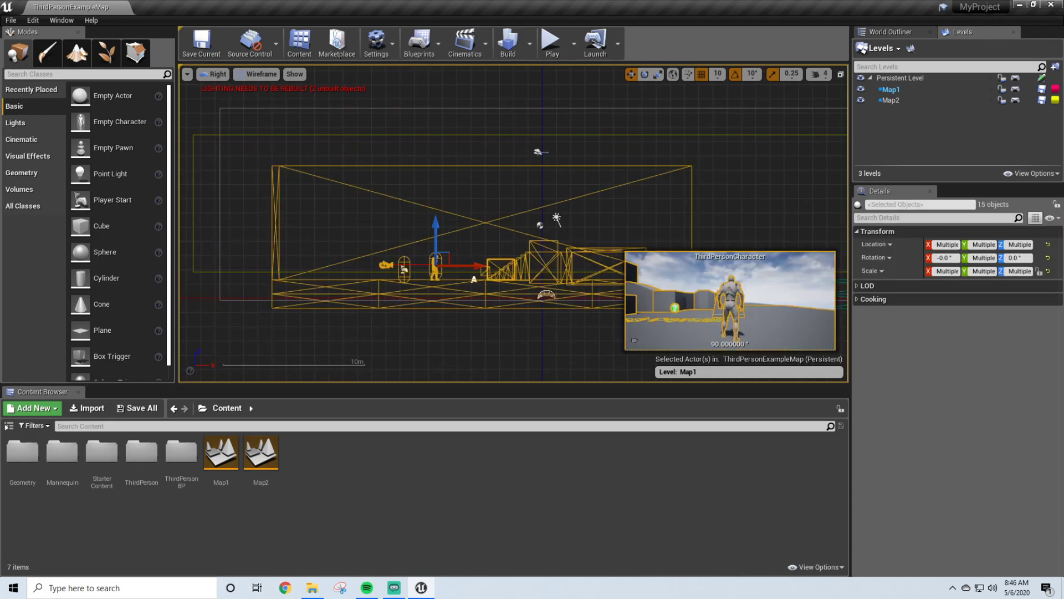
Step: Remove the dome-shaped light actor at the arena floor from the selection, keeping the other arena actors selected
right_click_drag(481, 318, 349, 267)
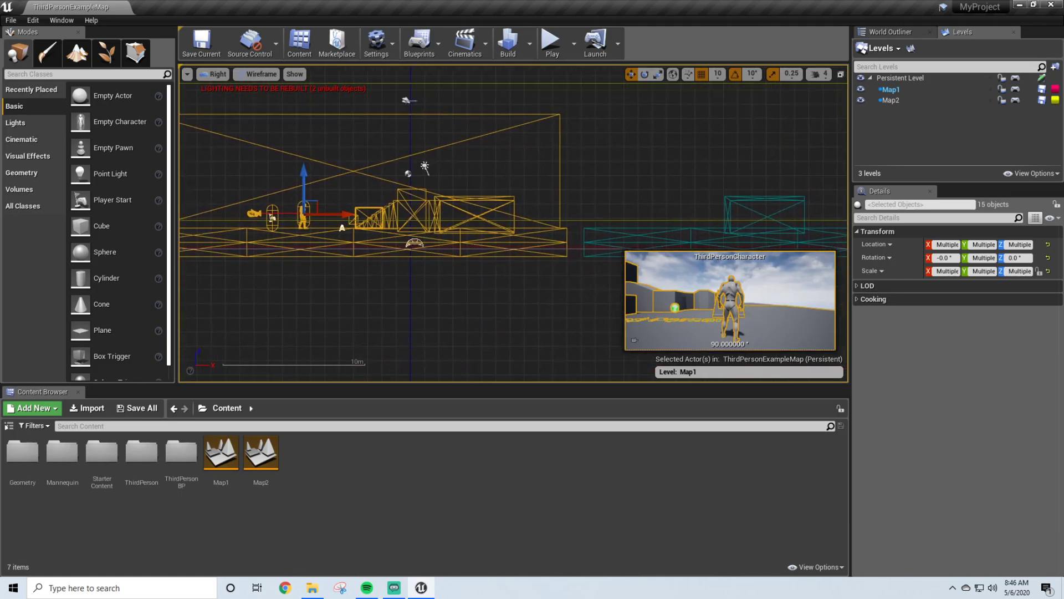
right_click_drag(410, 250, 411, 248)
scroll(412, 249, "up", 8)
left_click(419, 227, "ctrl")
scroll(419, 239, "down", 1)
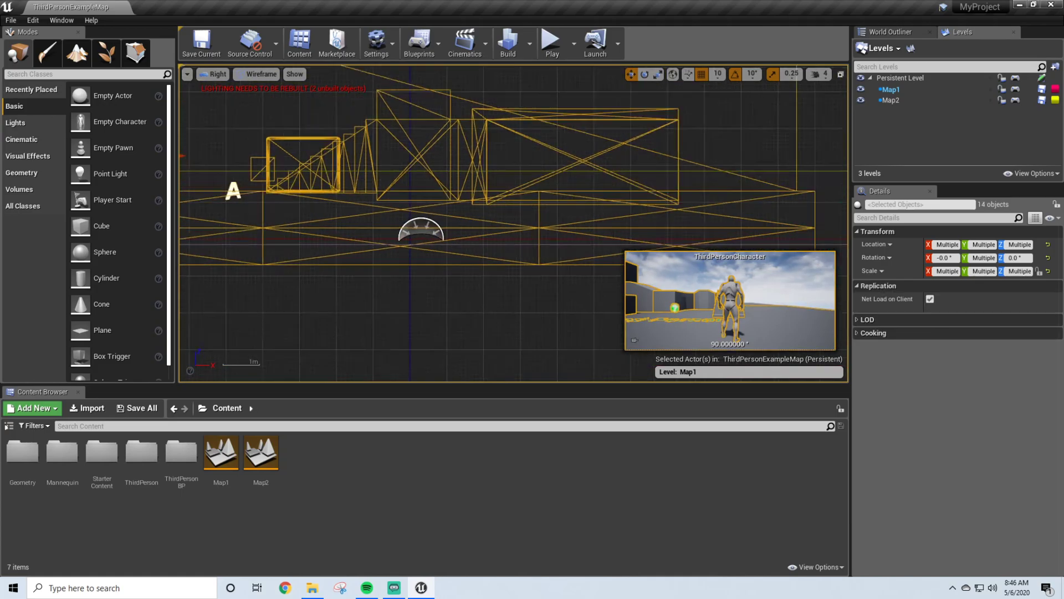
Step: Examine in the side view which actors are selected in the walled arena compared with the separate second floor
scroll(438, 260, "down", 10)
scroll(380, 242, "up", 2)
scroll(388, 244, "down", 6)
right_click_drag(487, 220, 420, 208)
scroll(354, 213, "up", 2)
right_click_drag(354, 214, 374, 218)
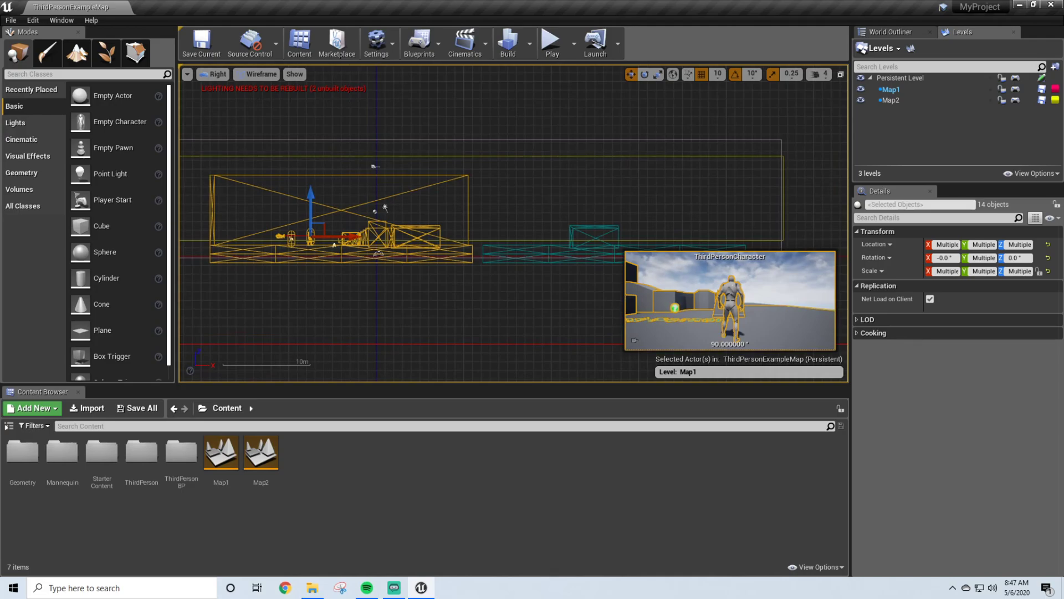
right_click_drag(548, 179, 518, 151)
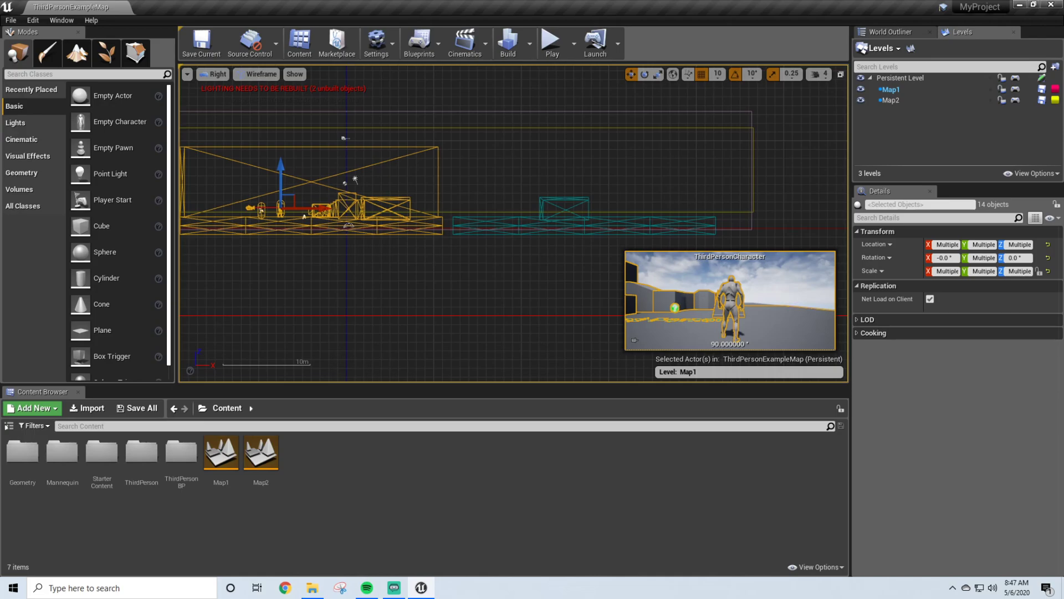
right_click_drag(469, 117, 510, 97)
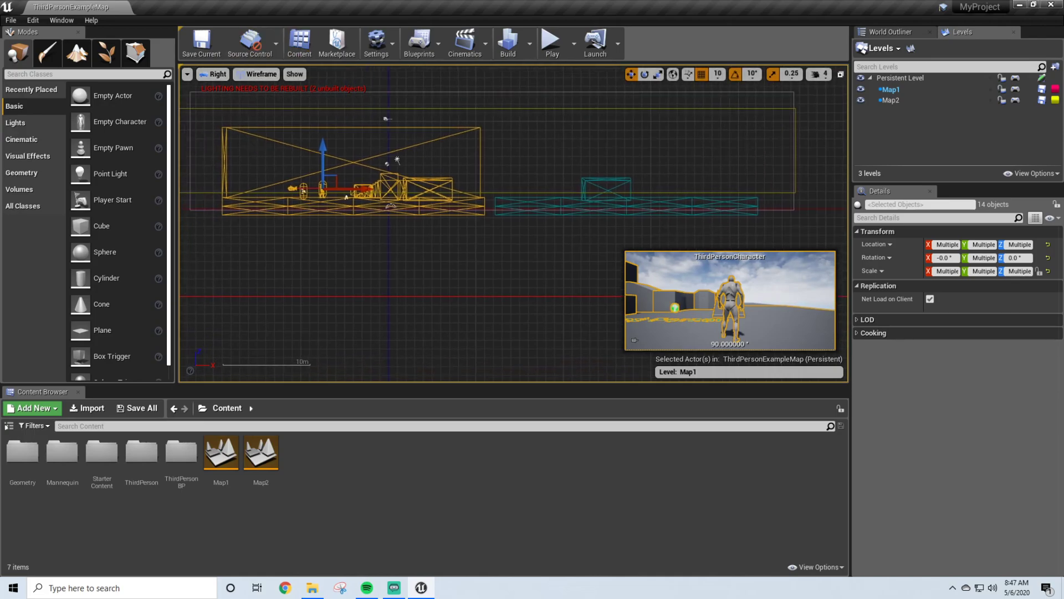
Step: Return the viewport to Perspective and remove the third-person character from the arena selection
left_click(214, 74)
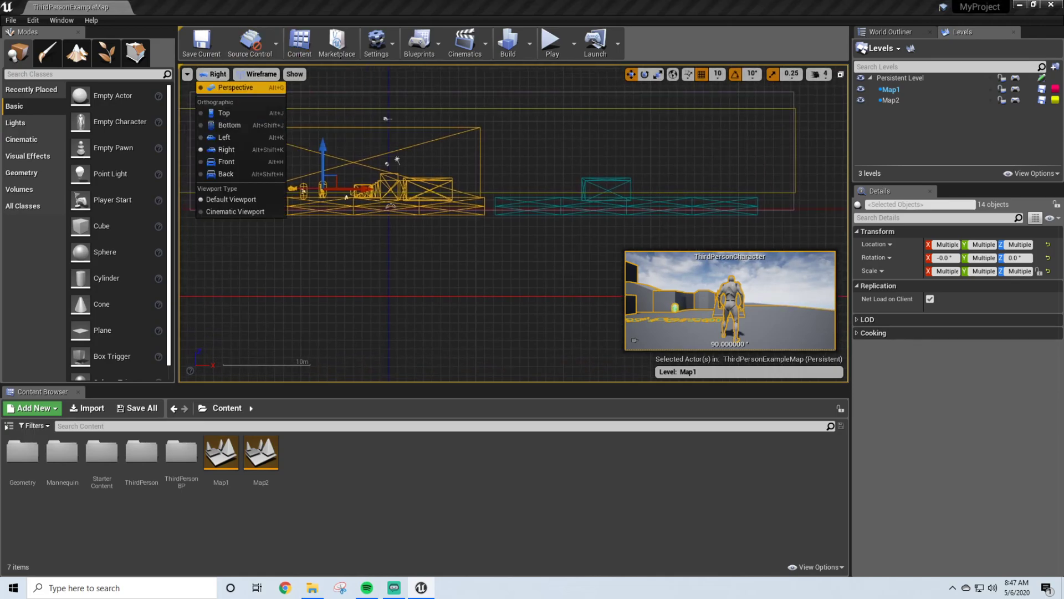
left_click(235, 87)
right_click_drag(514, 223, 383, 222)
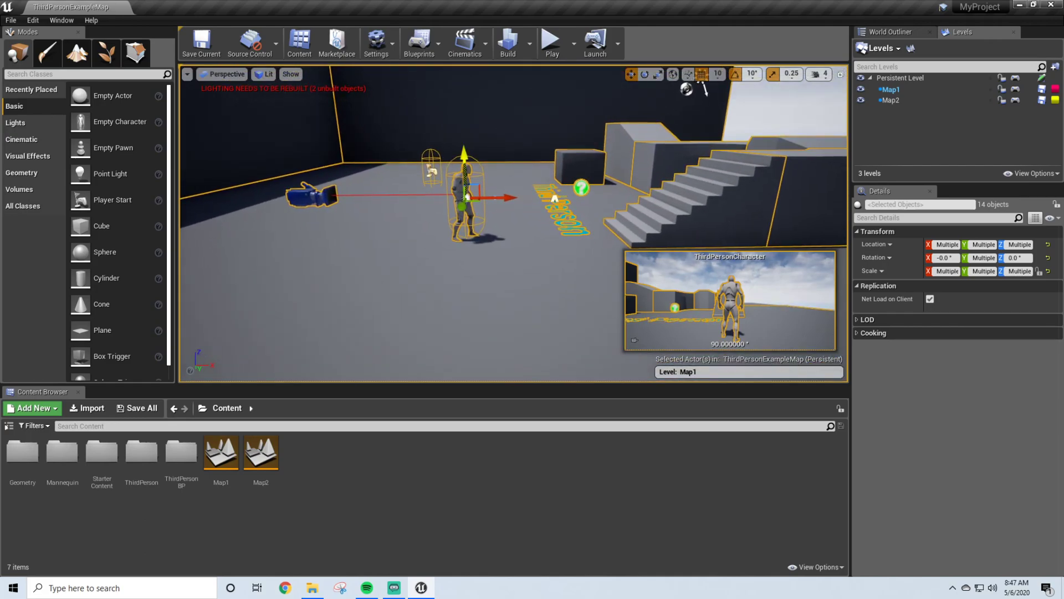
left_click(464, 183, "ctrl")
Step: Move the selected walled-arena actors into the current level, Map1
right_click_drag(463, 183, 427, 224)
key("w")
key("s")
key("s")
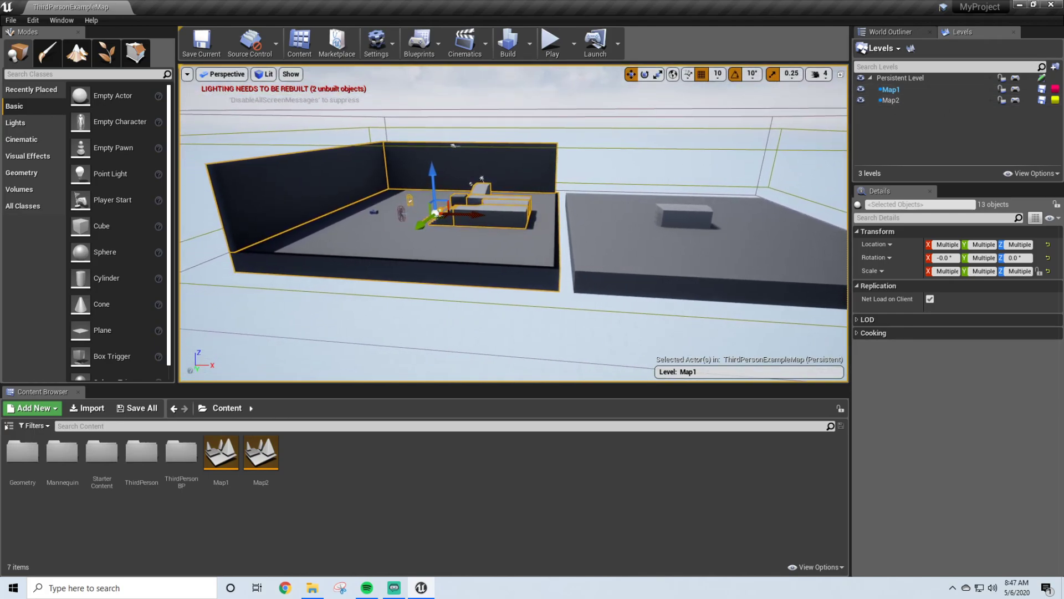
right_click(515, 214)
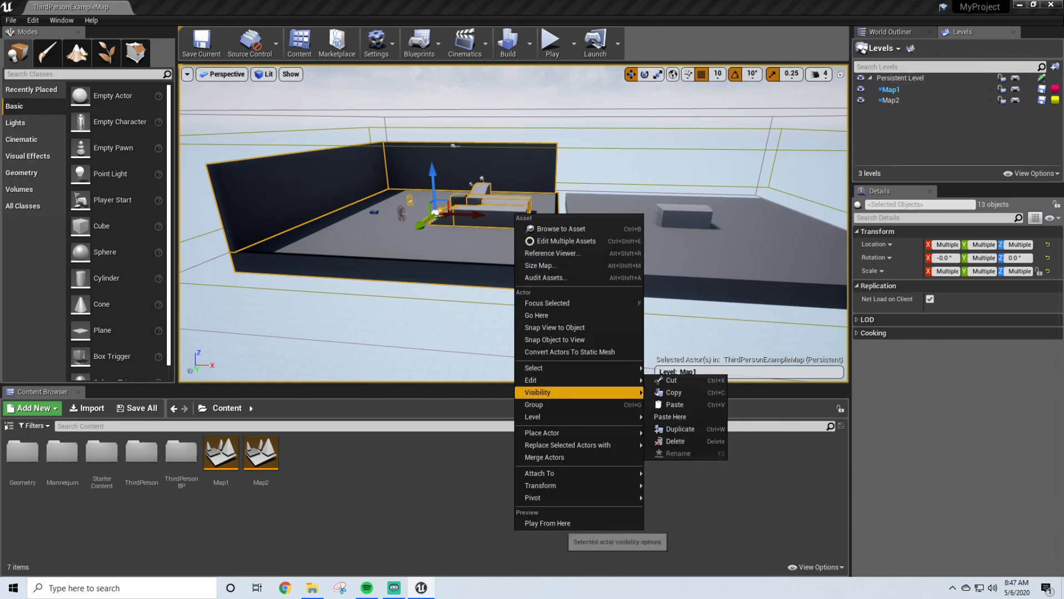
mouse_move(532, 380)
mouse_move(532, 417)
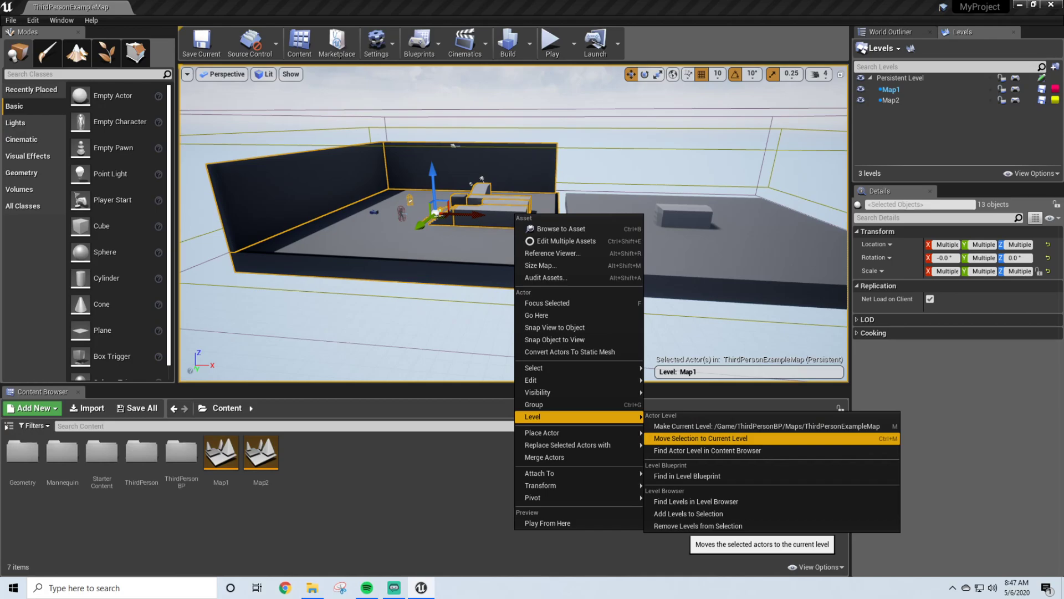
left_click(701, 437)
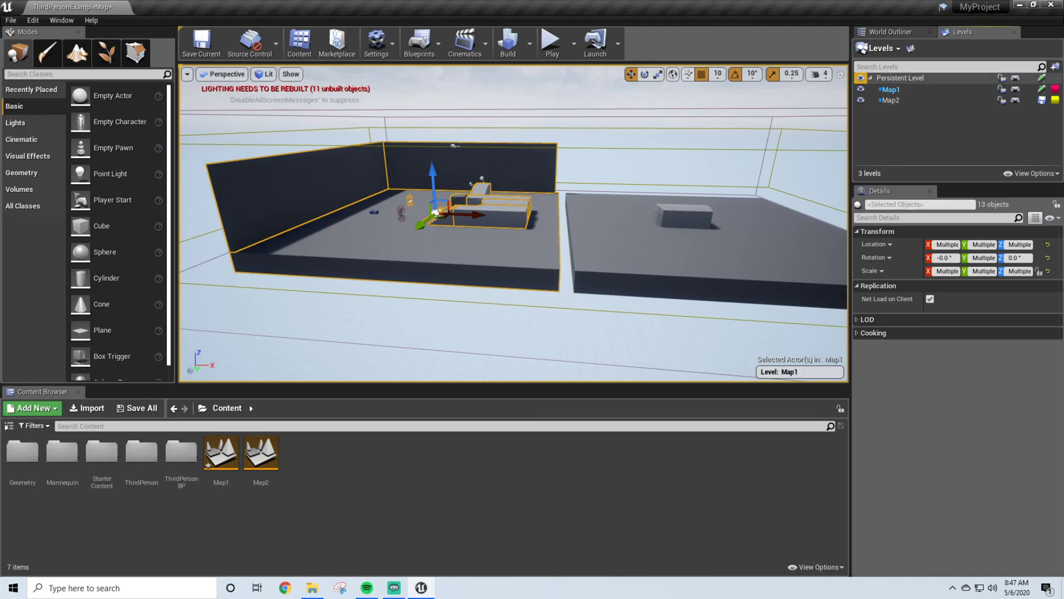
Step: Toggle Map1's visibility off and on to check which actors belong to that level
left_click(861, 89)
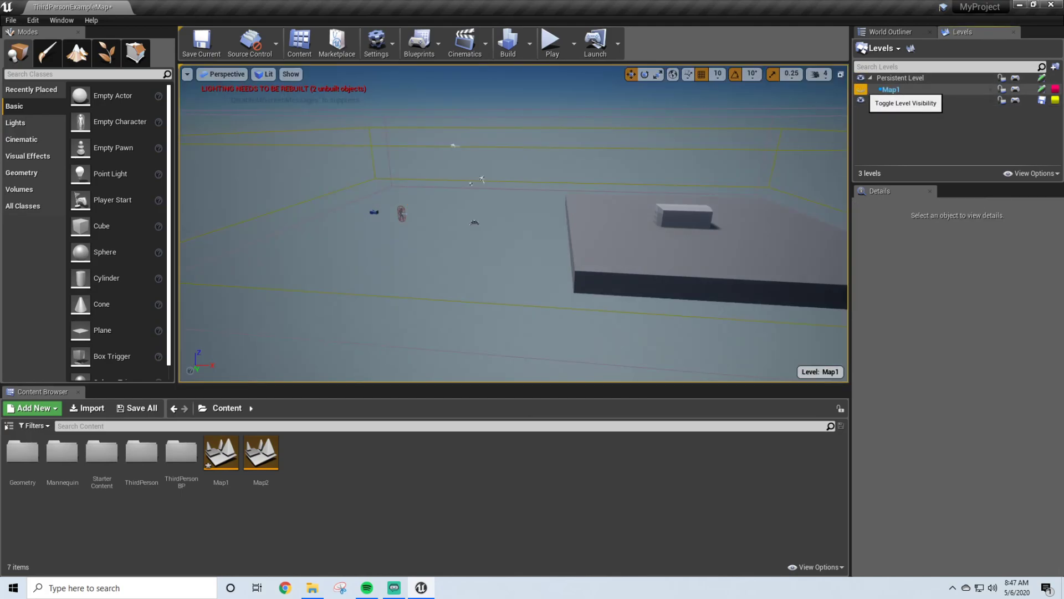
left_click(861, 90)
left_click(861, 89)
left_click(860, 89)
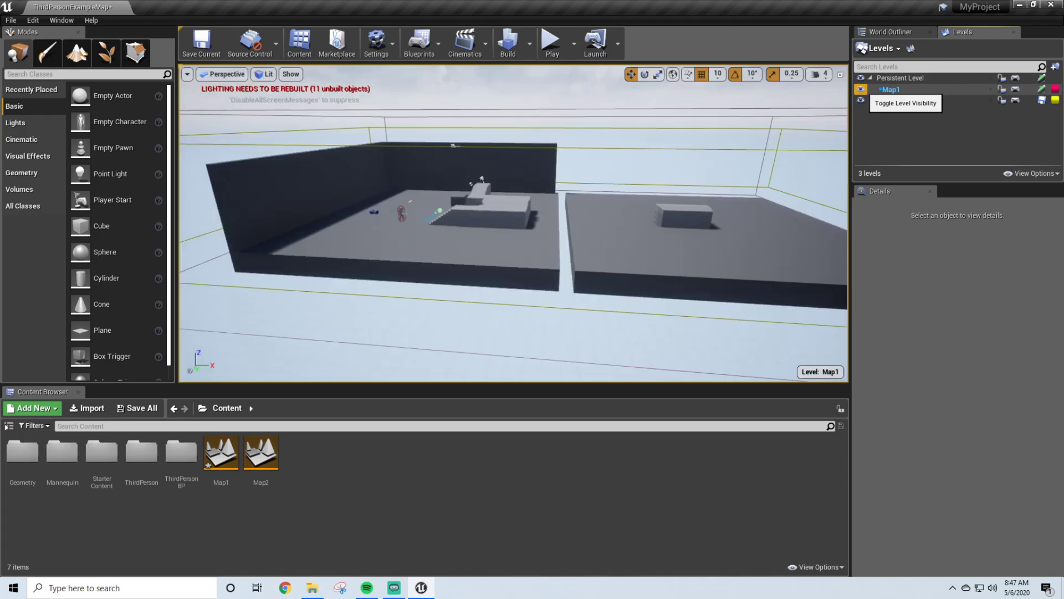
Step: Hide and show Map1 and the Persistent Level in turn to compare which actors each one holds
left_click(860, 90)
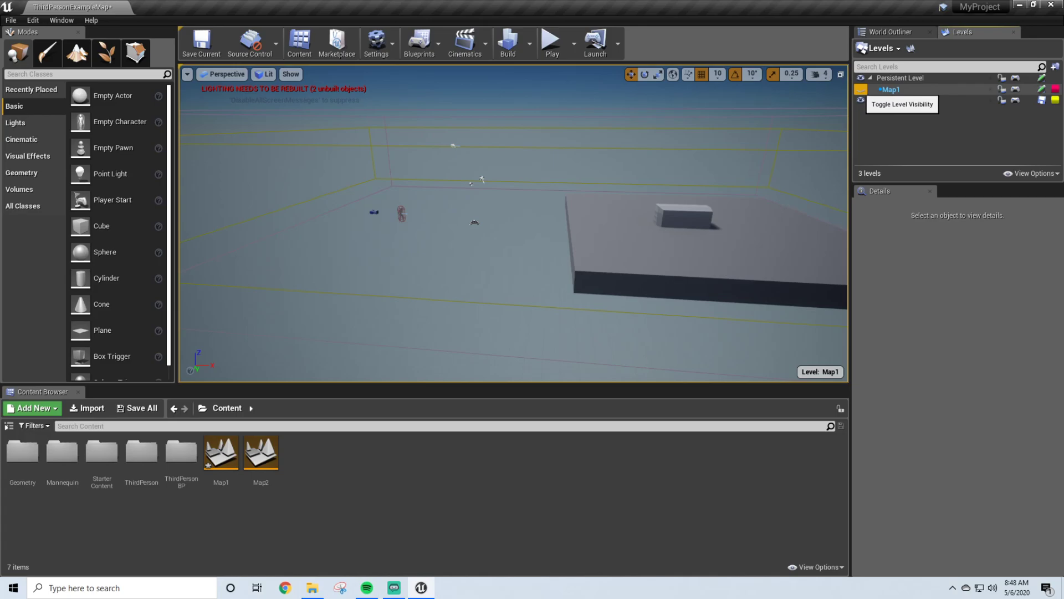
left_click(861, 89)
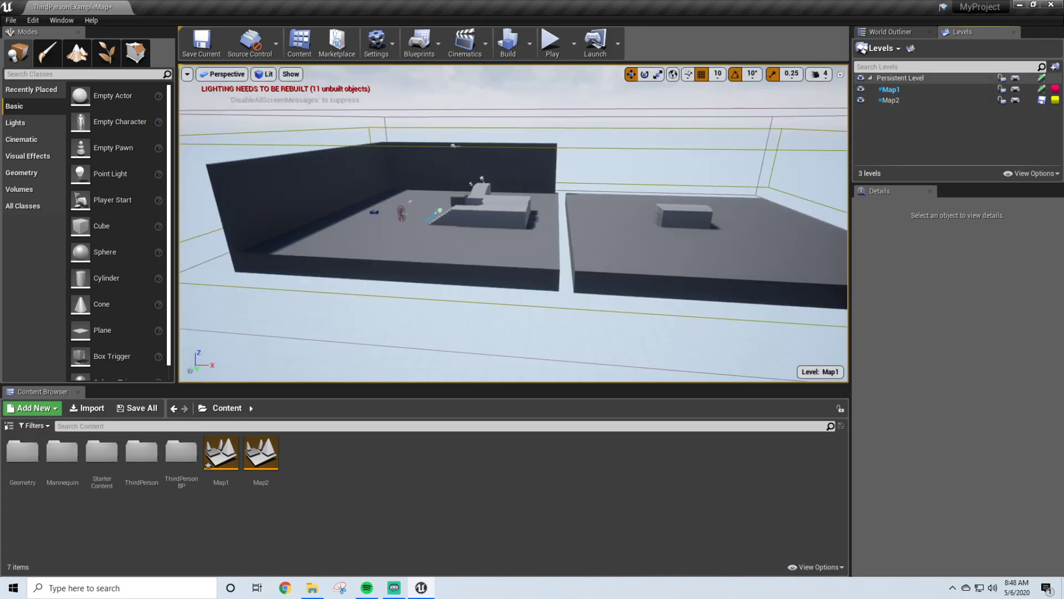
left_click(861, 89)
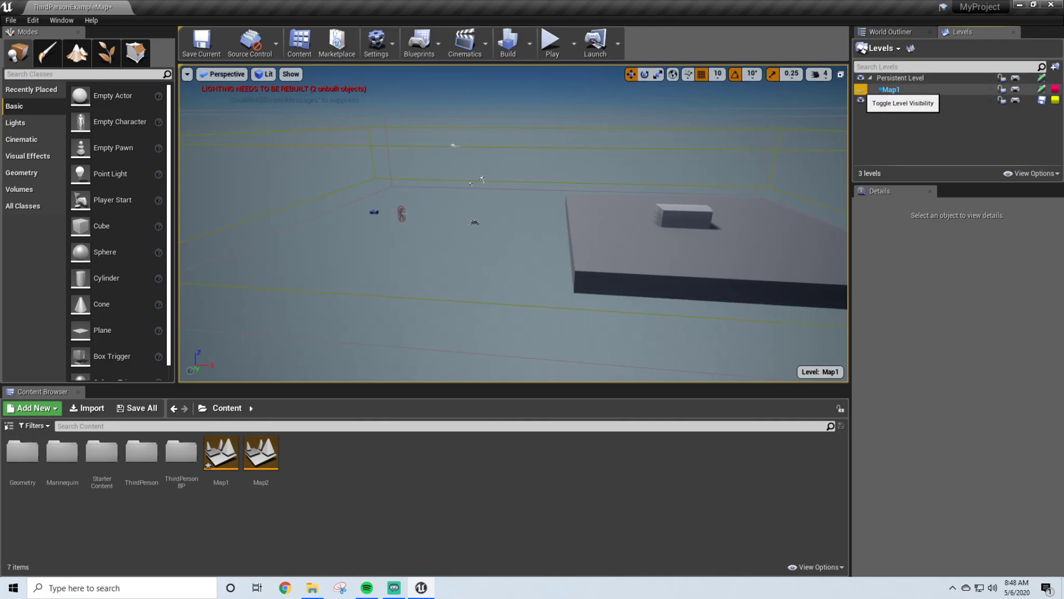
left_click(860, 89)
left_click(860, 78)
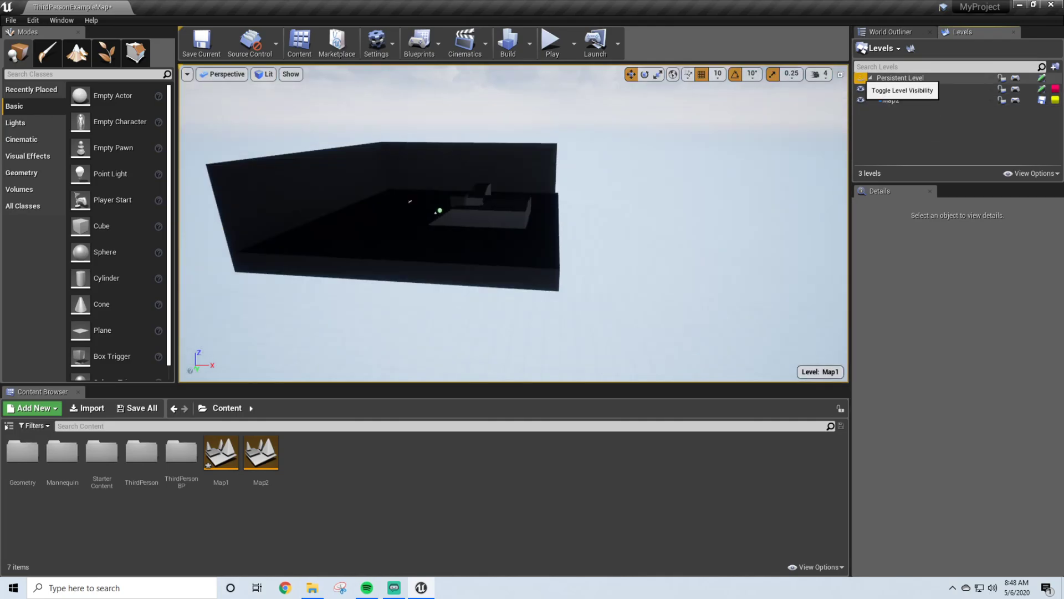
left_click(861, 78)
left_click(861, 78)
left_click(861, 78)
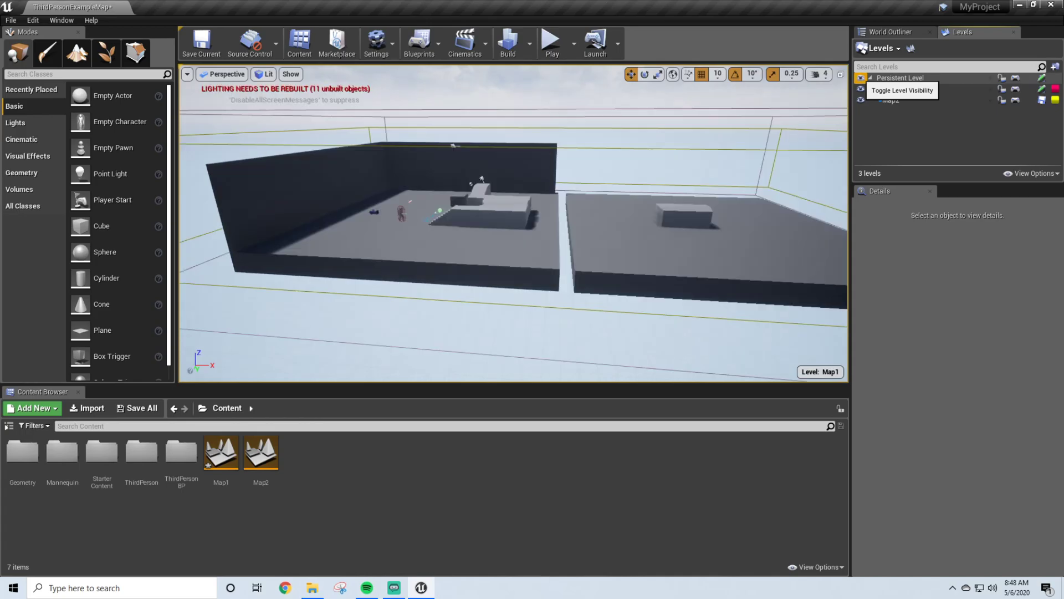
Step: Make Map2 the current level and move the separate second floor and the box on it into that level
right_click_drag(514, 224, 565, 227)
left_click(577, 238)
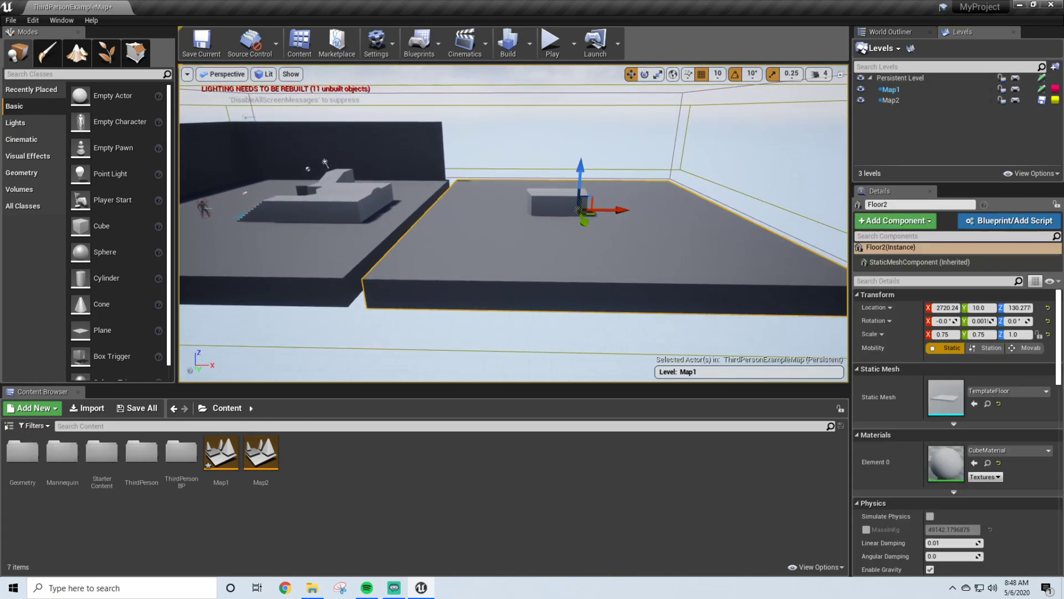
left_click(565, 205, "ctrl")
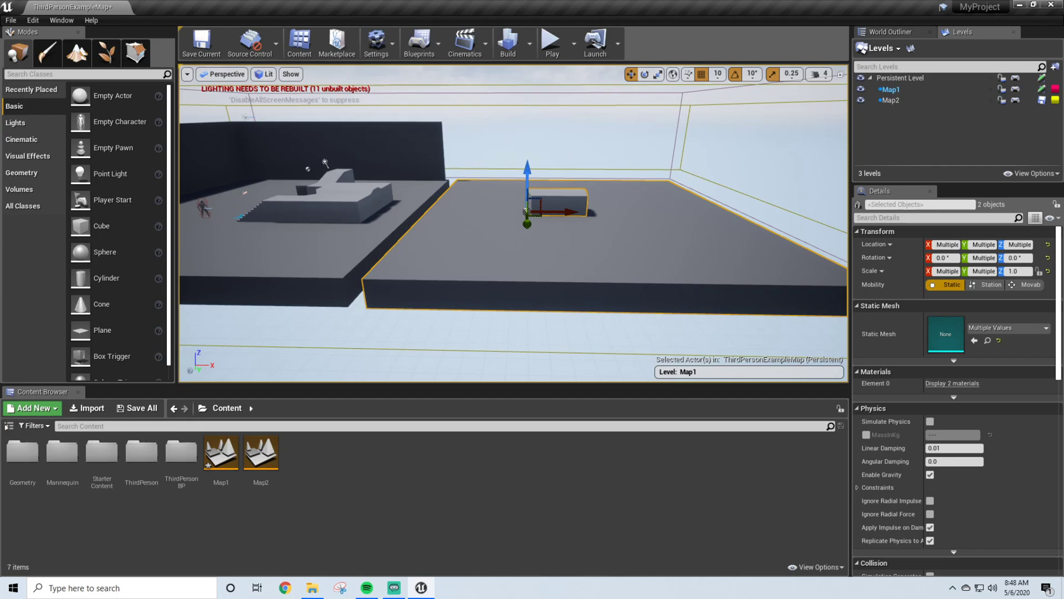
double_click(892, 100)
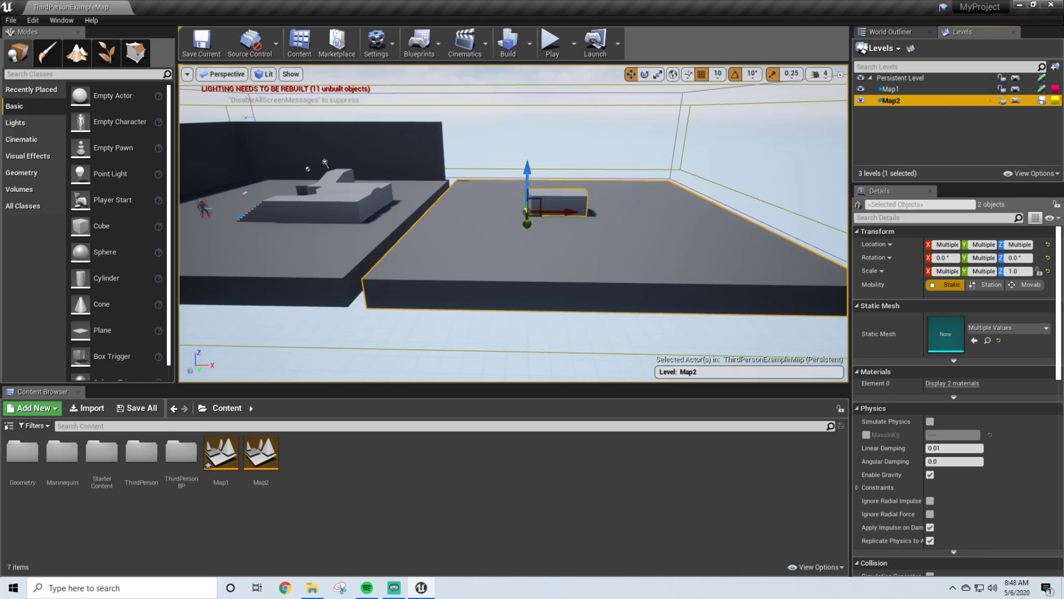
right_click(655, 210)
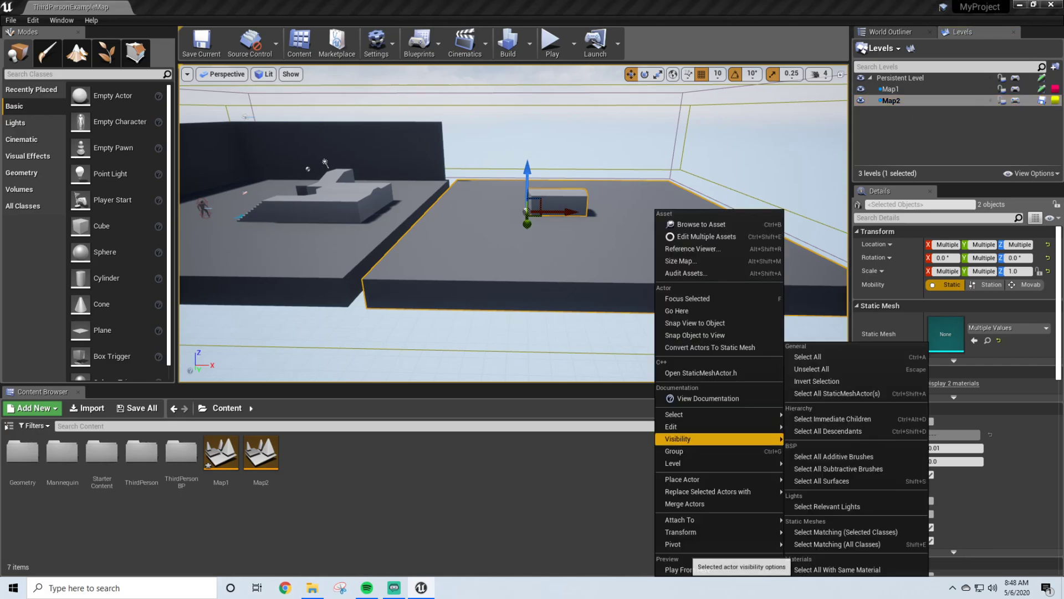
mouse_move(673, 463)
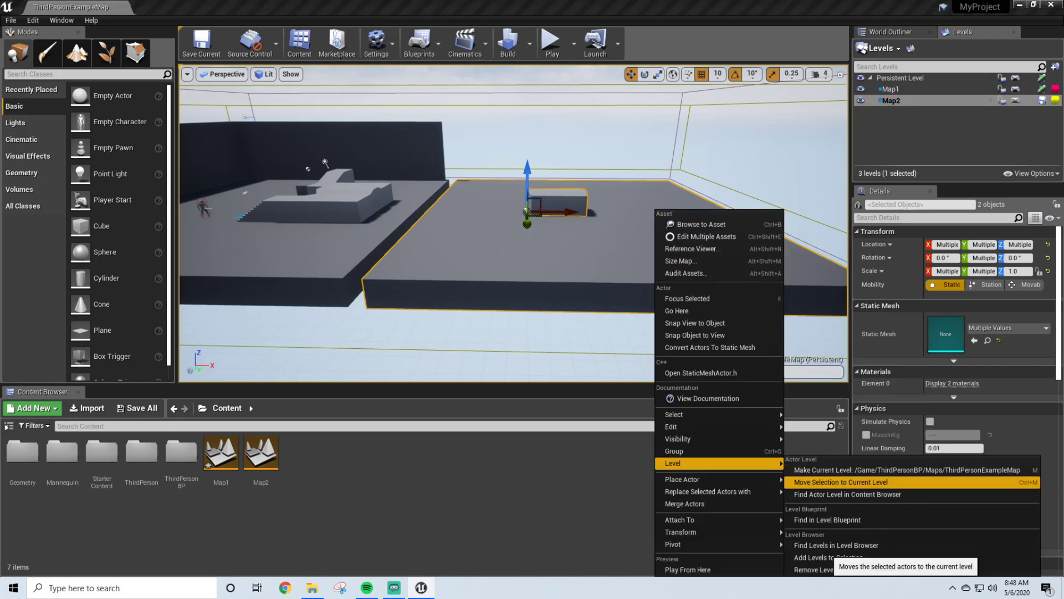
left_click(842, 481)
left_click(416, 105)
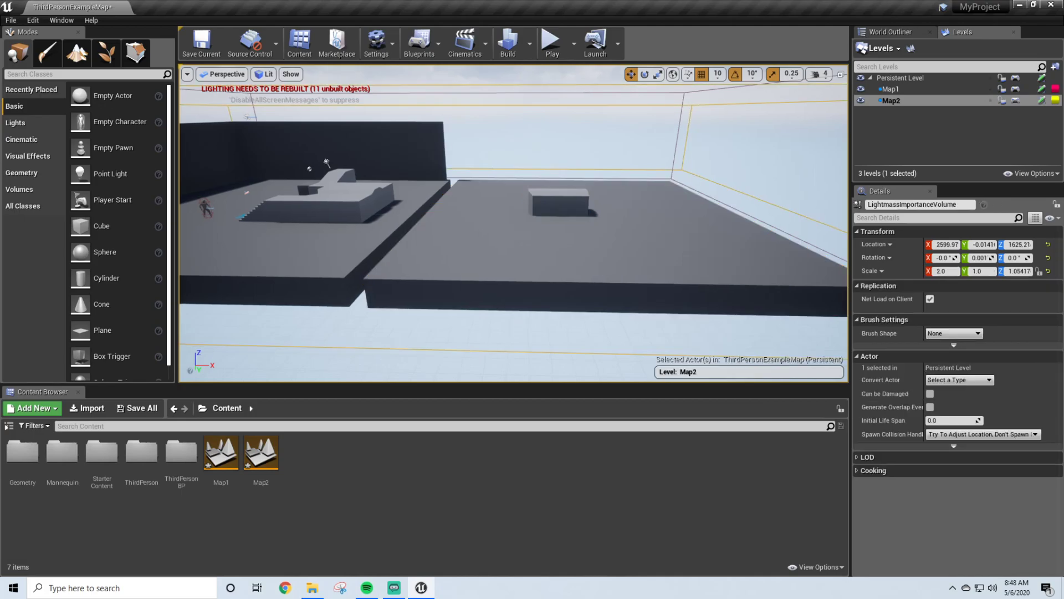
Step: Toggle the visibility of the Persistent Level, Map1 and Map2 to check how the two arenas are divided between them
key("s")
key("a")
right_click_drag(416, 105, 416, 105)
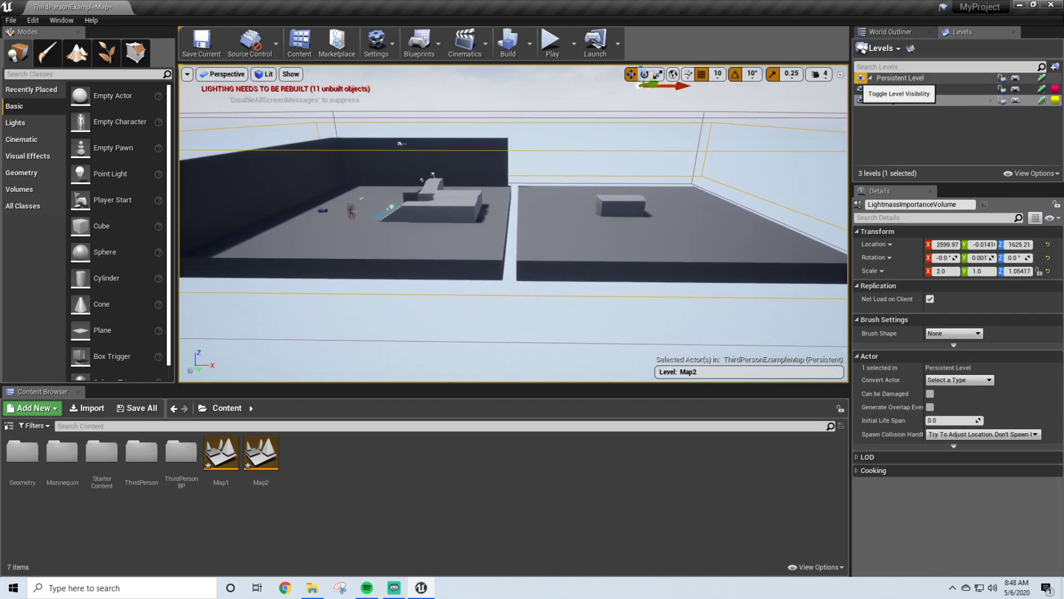
left_click(860, 100)
left_click(861, 101)
left_click(860, 100)
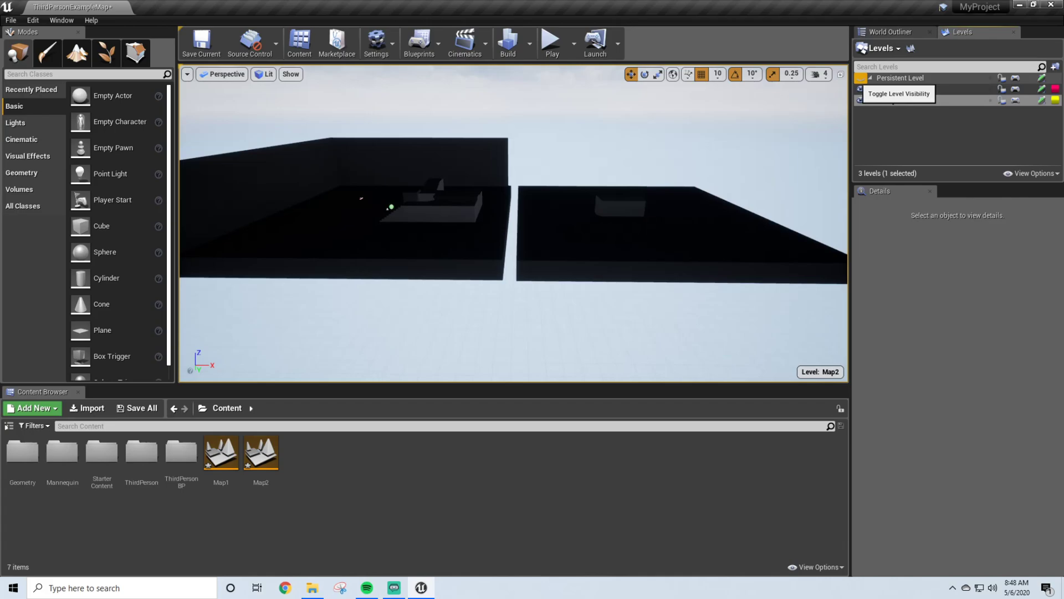
left_click(861, 100)
left_click(860, 100)
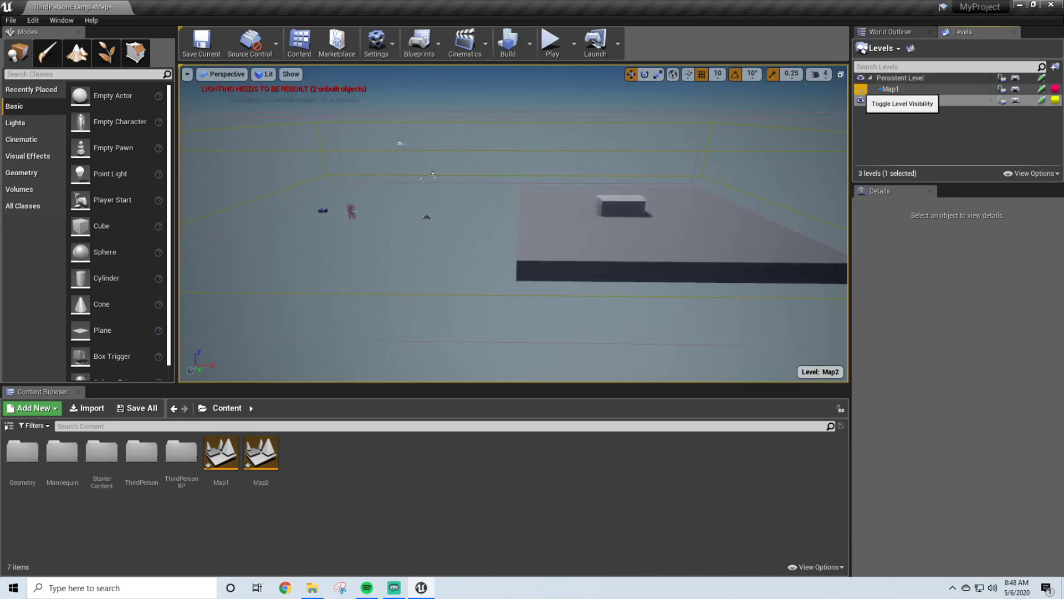
left_click(860, 100)
left_click(861, 100)
left_click(860, 101)
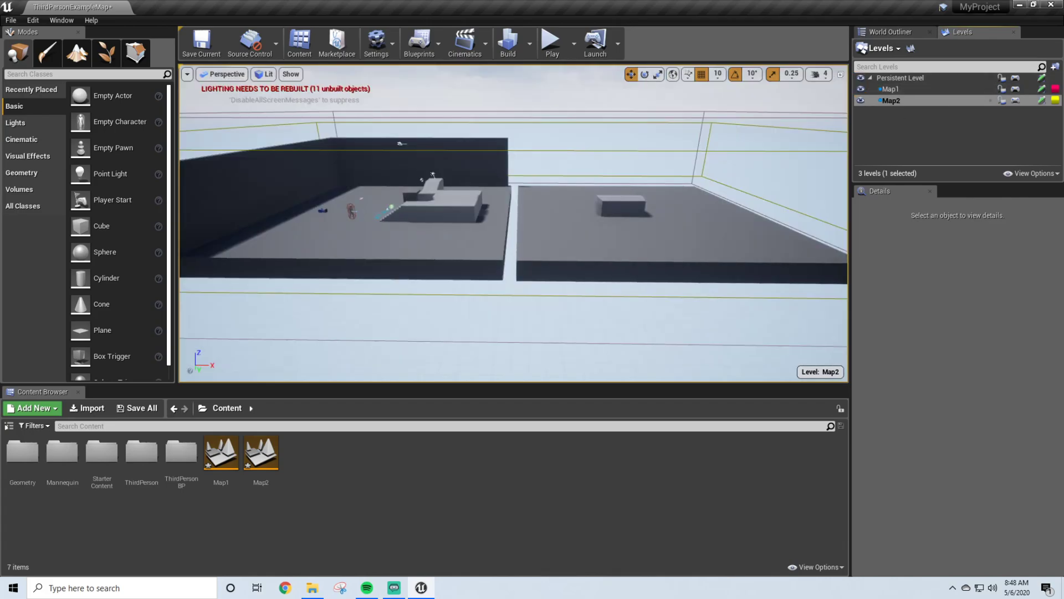
left_click(860, 101)
left_click(860, 100)
right_click_drag(514, 223, 538, 217)
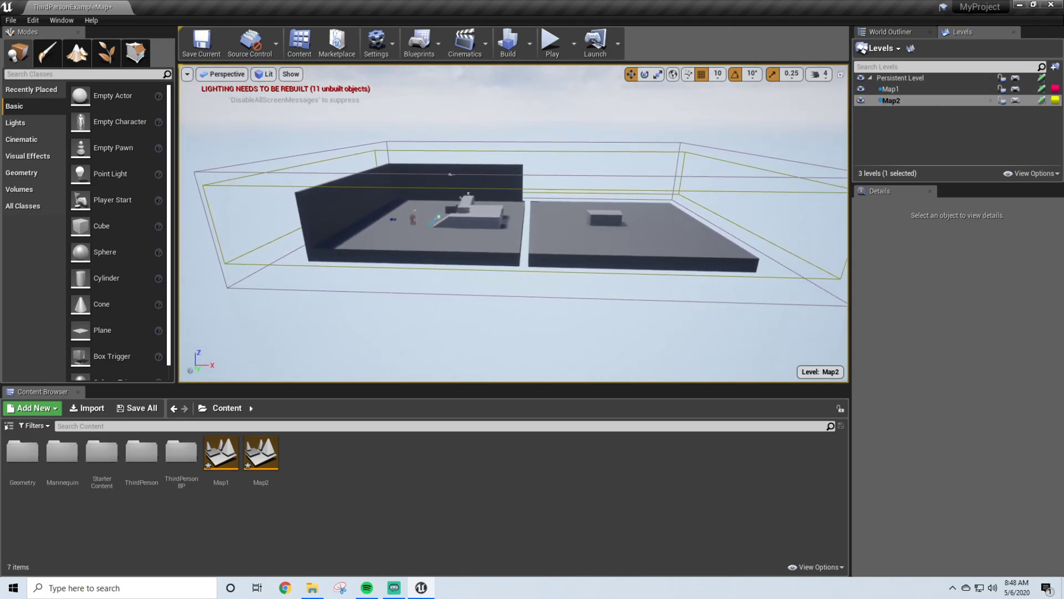